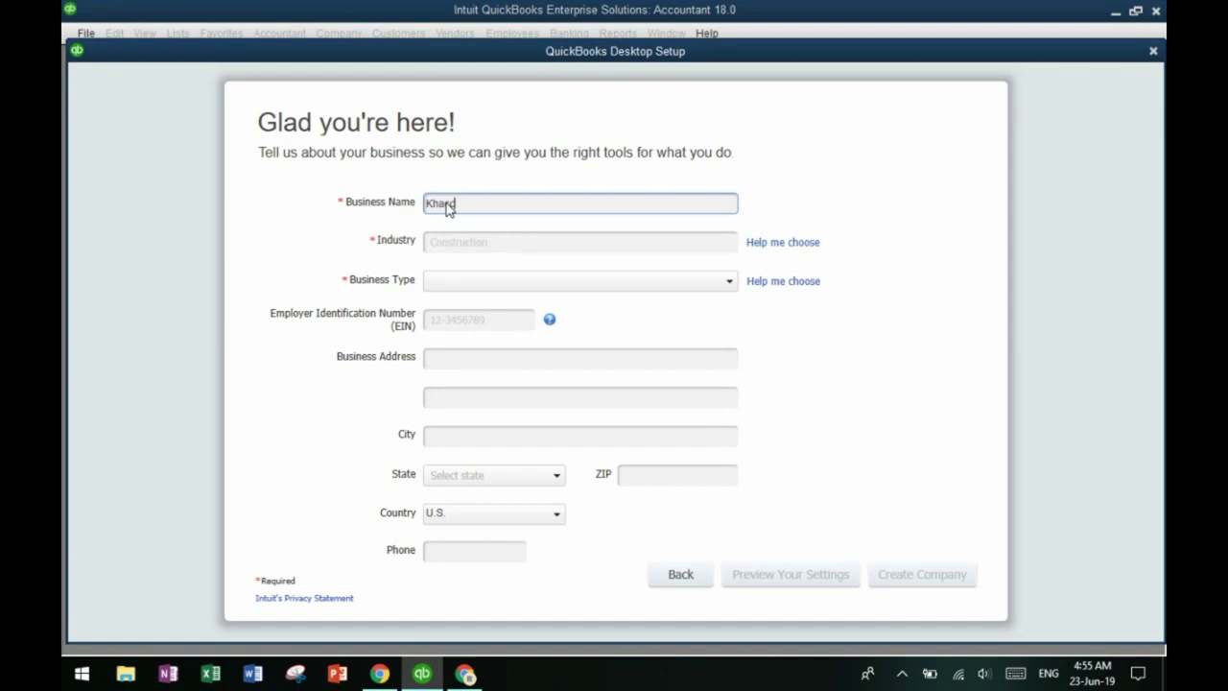
Enter Khacc Accounting as the business name and look up industries matching "acc".
text(ng)
click(555, 236)
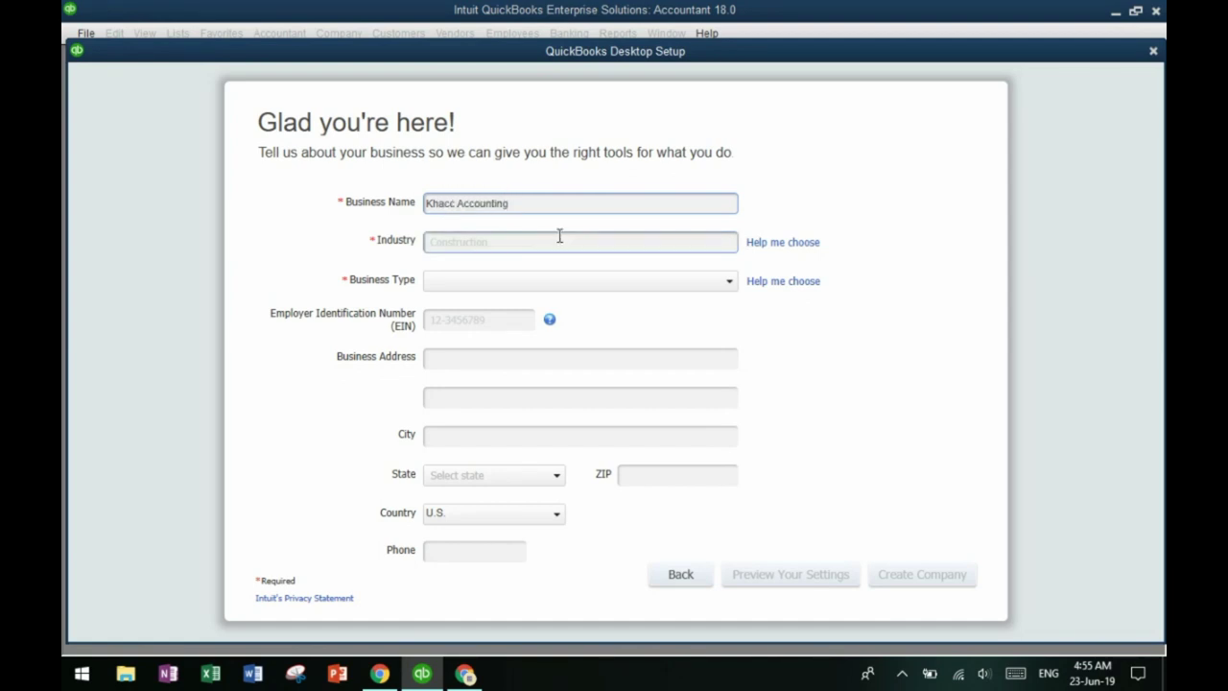
click(566, 242)
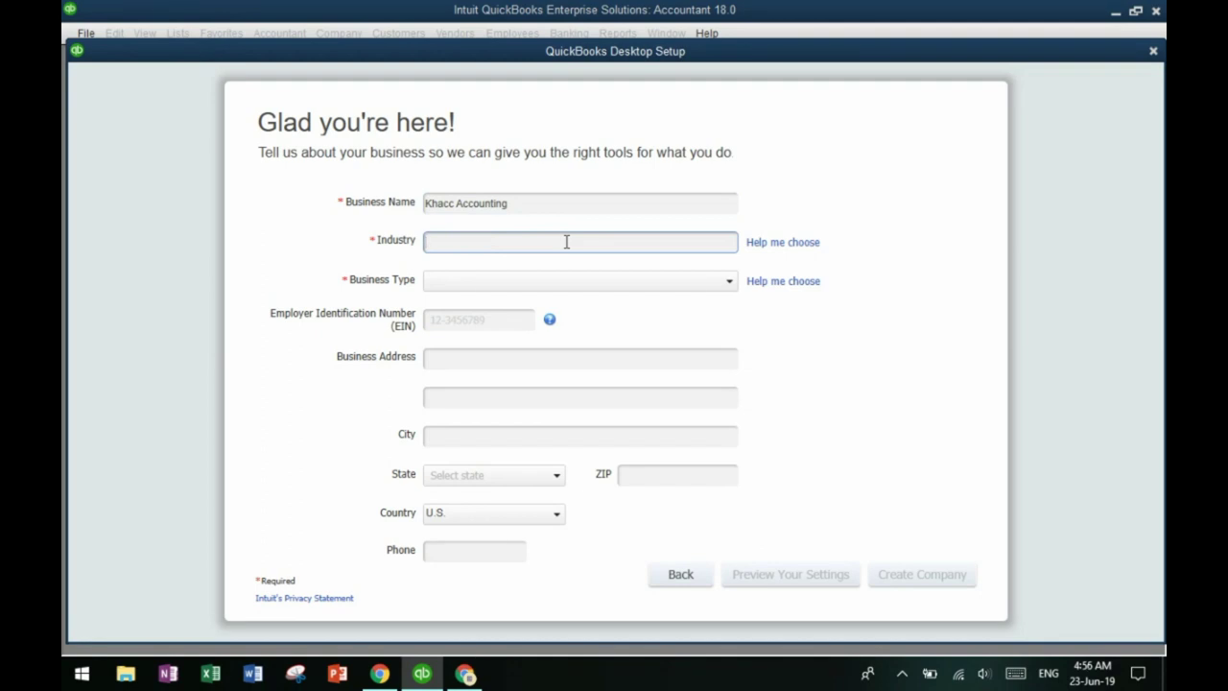
text(acc)
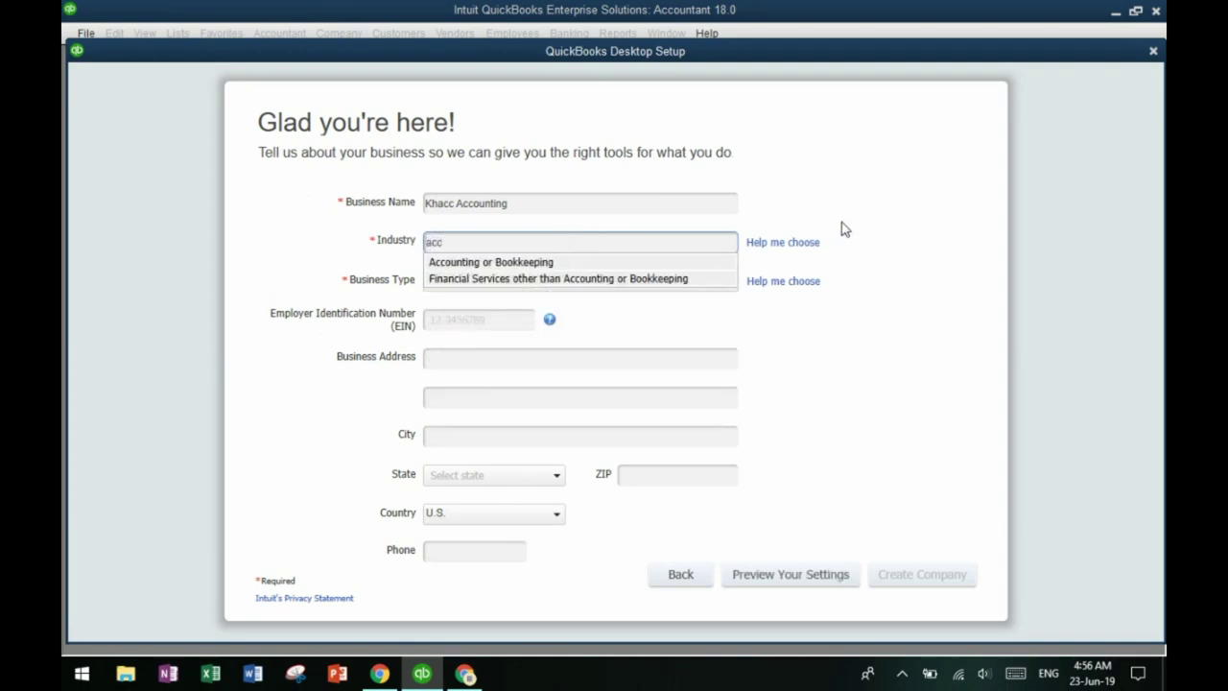
Browse the full list of recommended industries and choose Other/None as the company's industry.
click(785, 244)
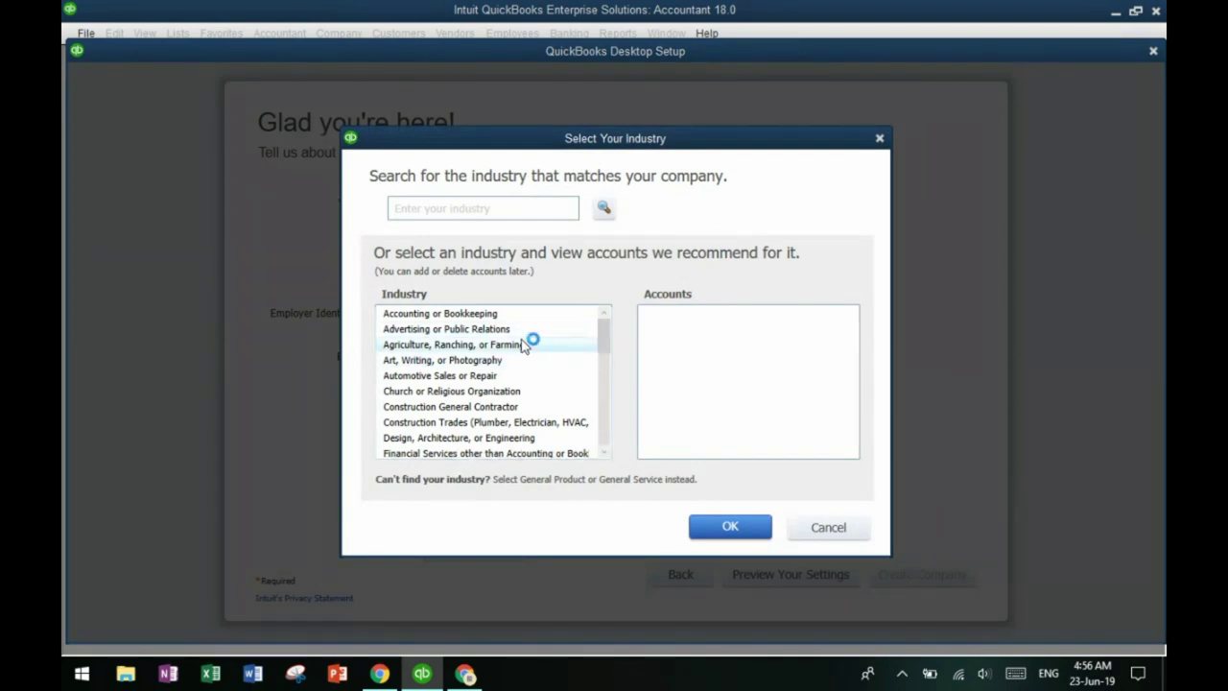
scroll(441, 334, down, 1)
scroll(446, 341, down, 3)
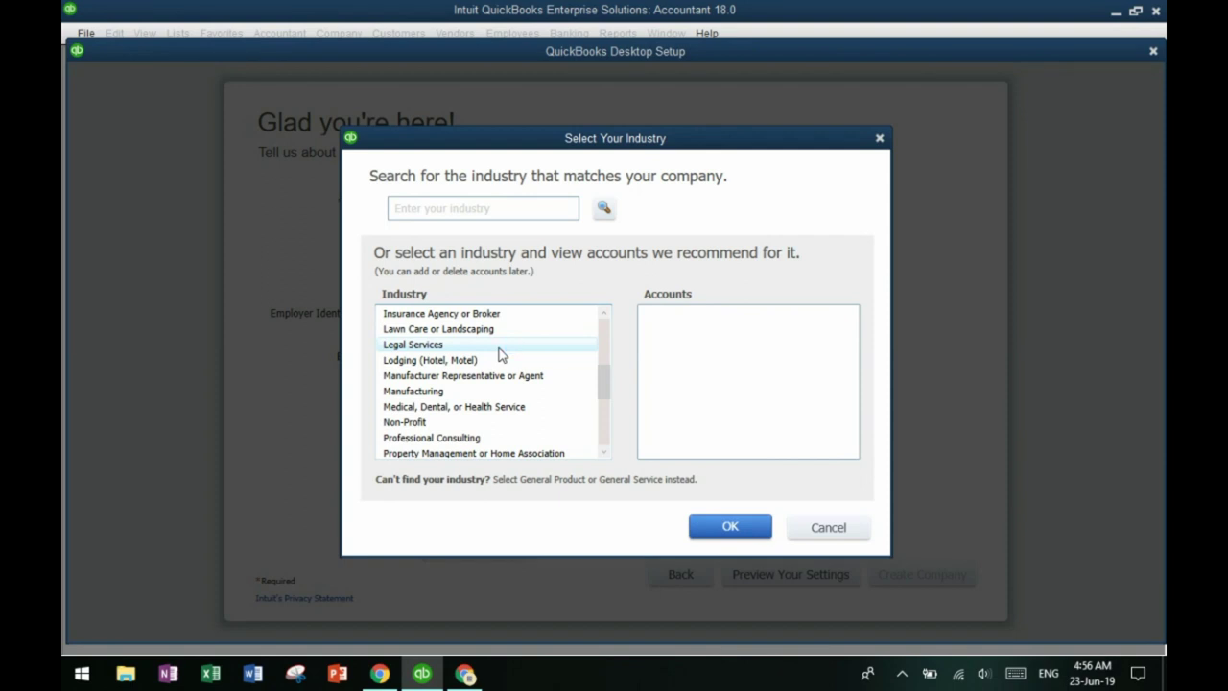
scroll(492, 376, down, 4)
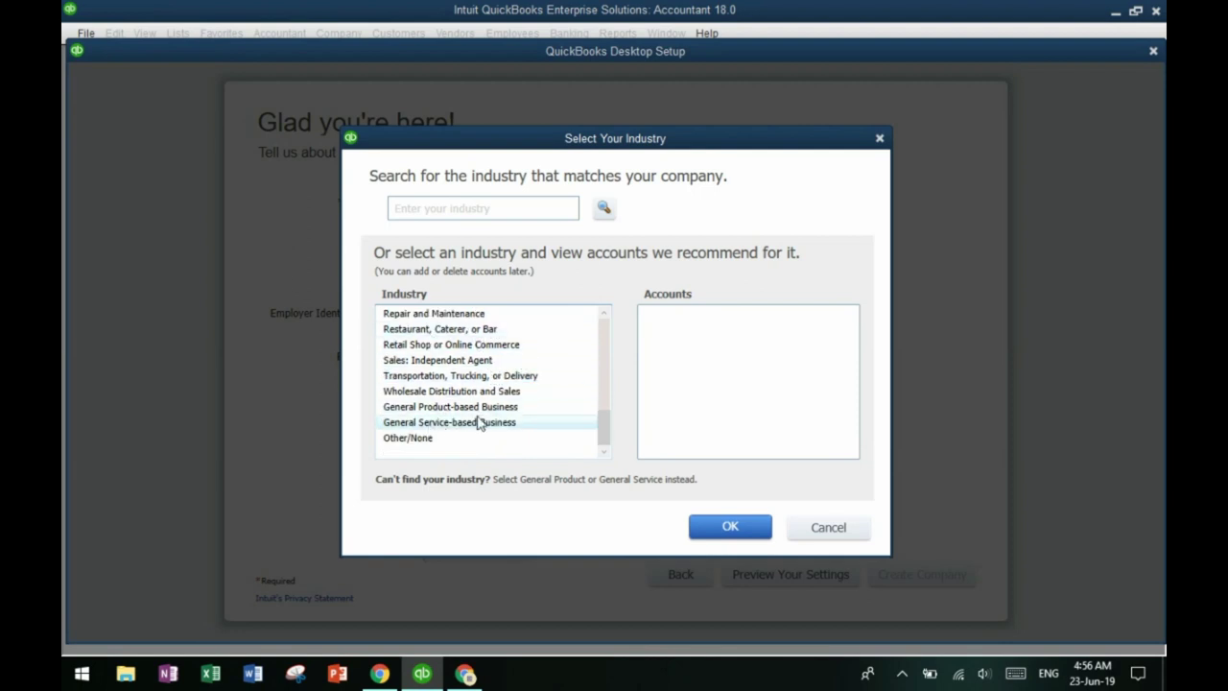
click(585, 413)
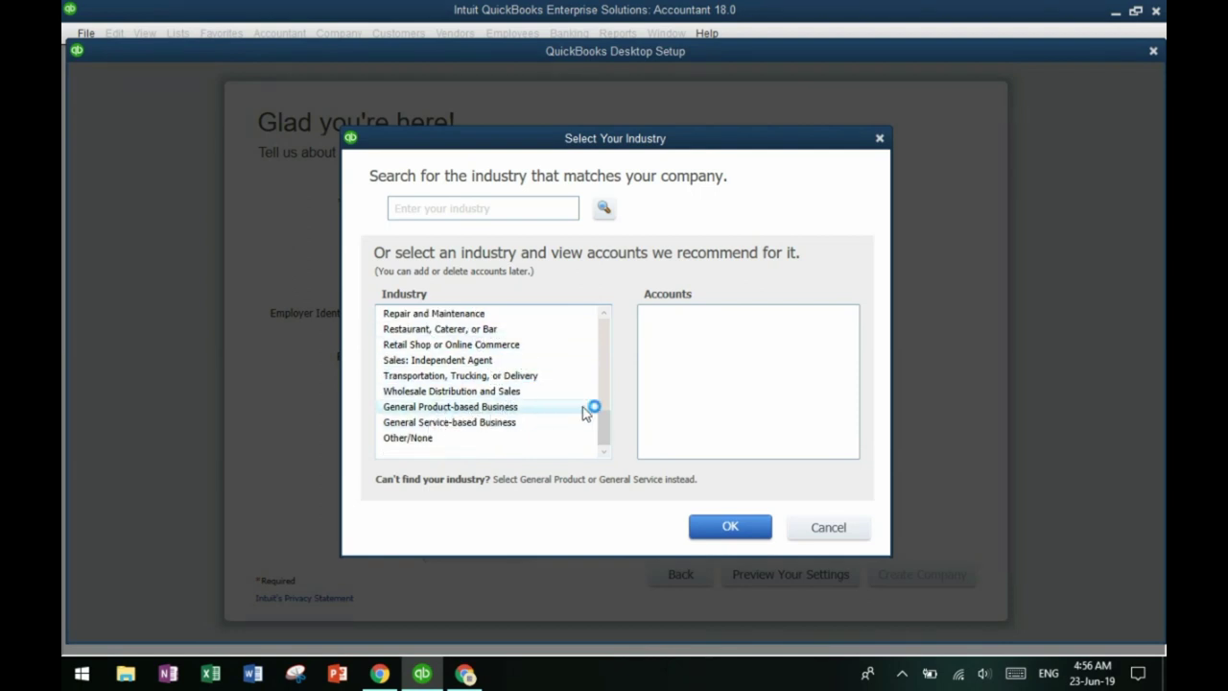
scroll(567, 420, up, 6)
scroll(567, 419, down, 6)
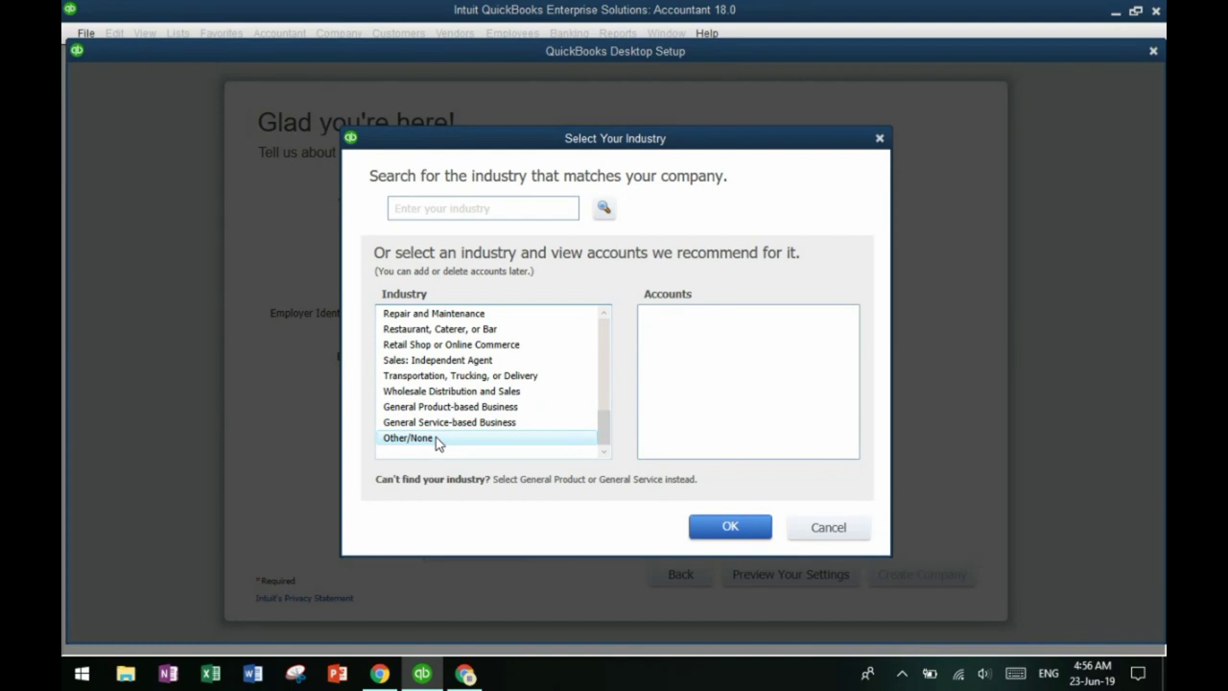
click(540, 444)
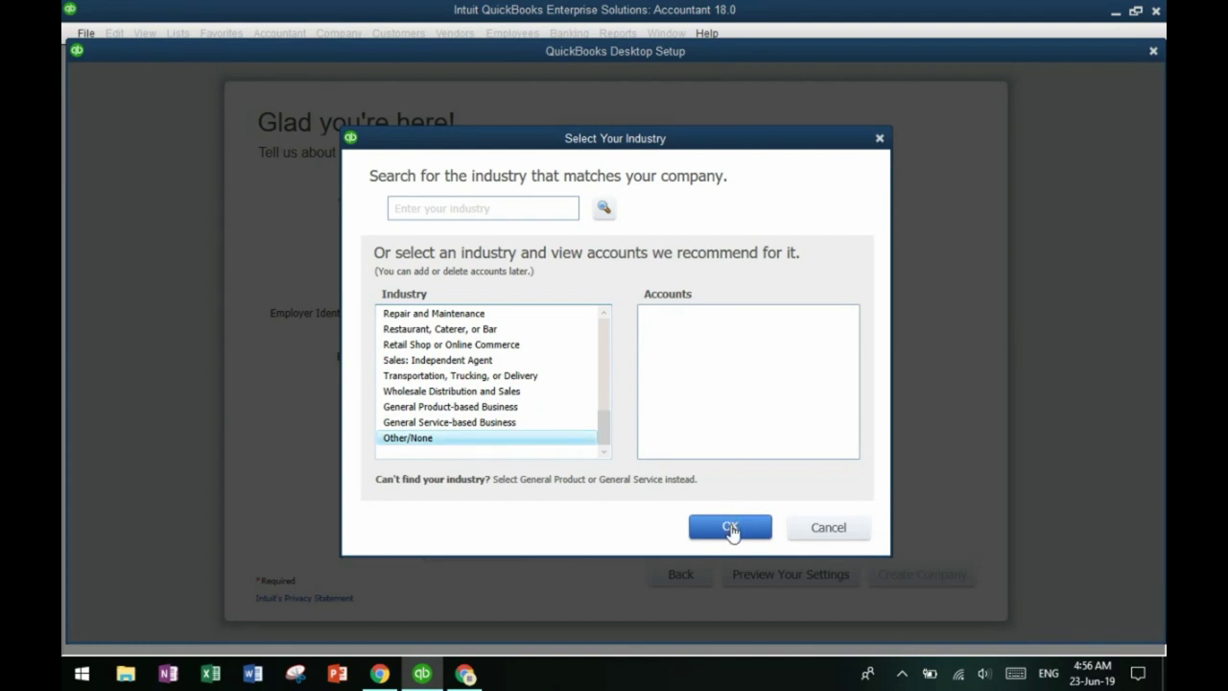
click(732, 530)
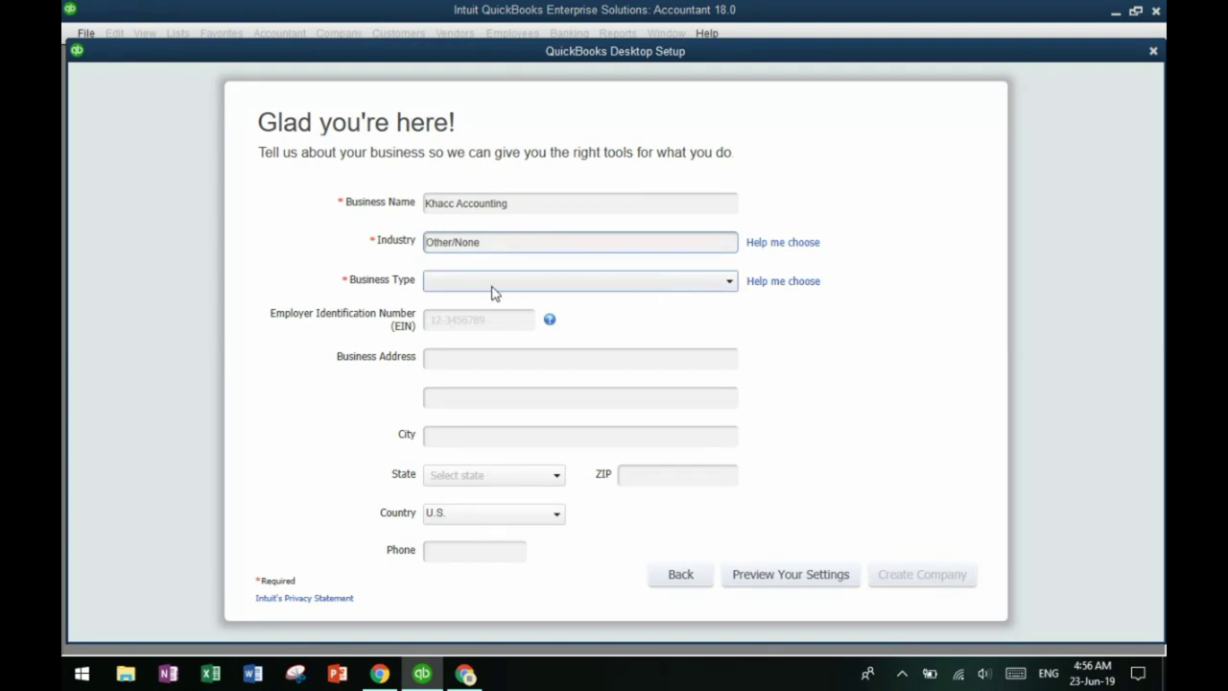
Set the business type to Other / None.
click(722, 285)
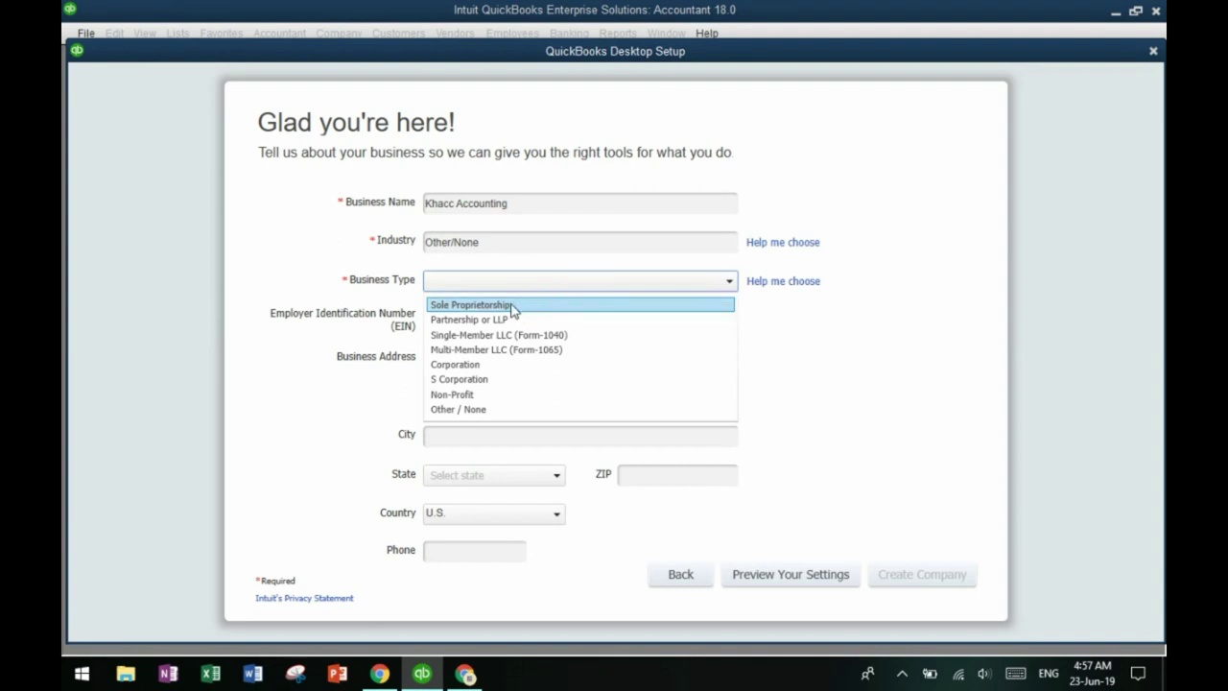
click(496, 412)
click(729, 359)
click(614, 401)
click(620, 438)
click(480, 357)
click(471, 389)
click(477, 434)
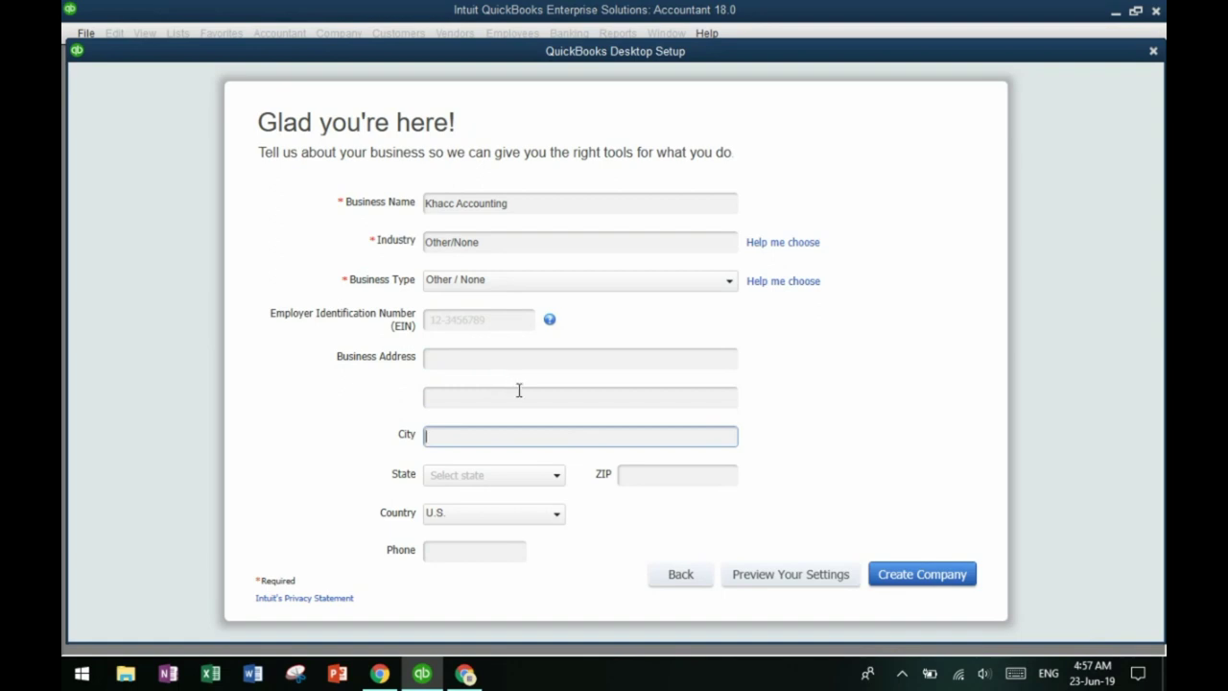
click(647, 477)
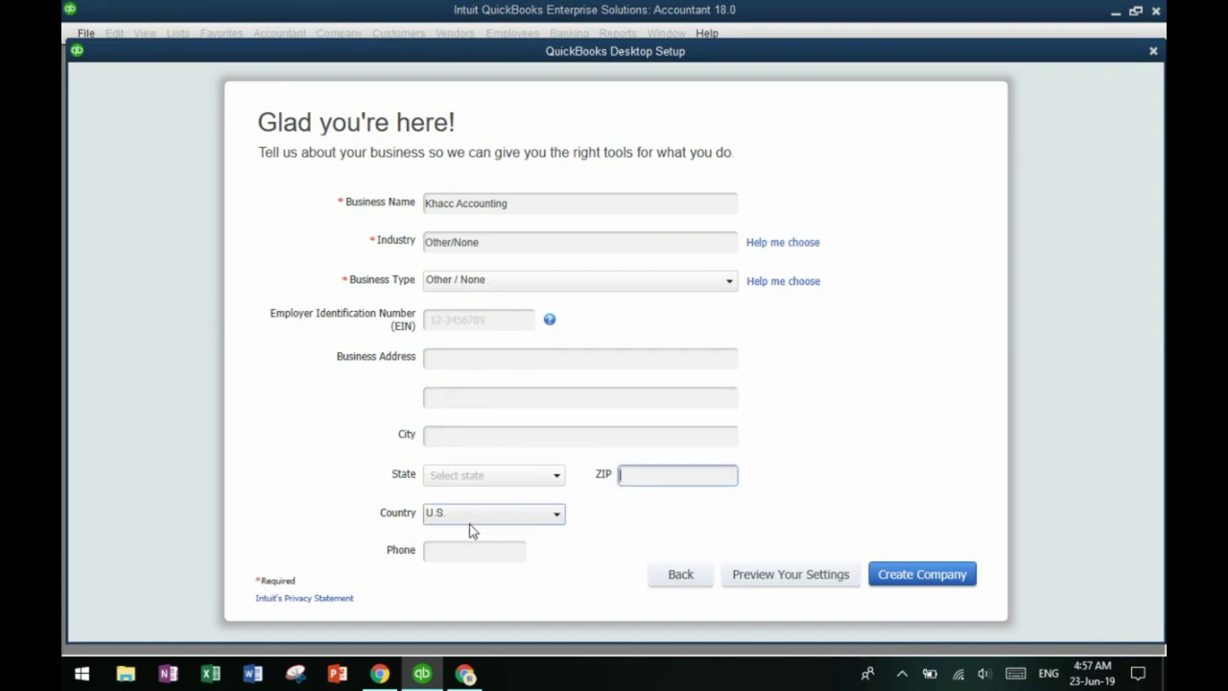
Set the company's country to Other.
click(528, 520)
click(477, 380)
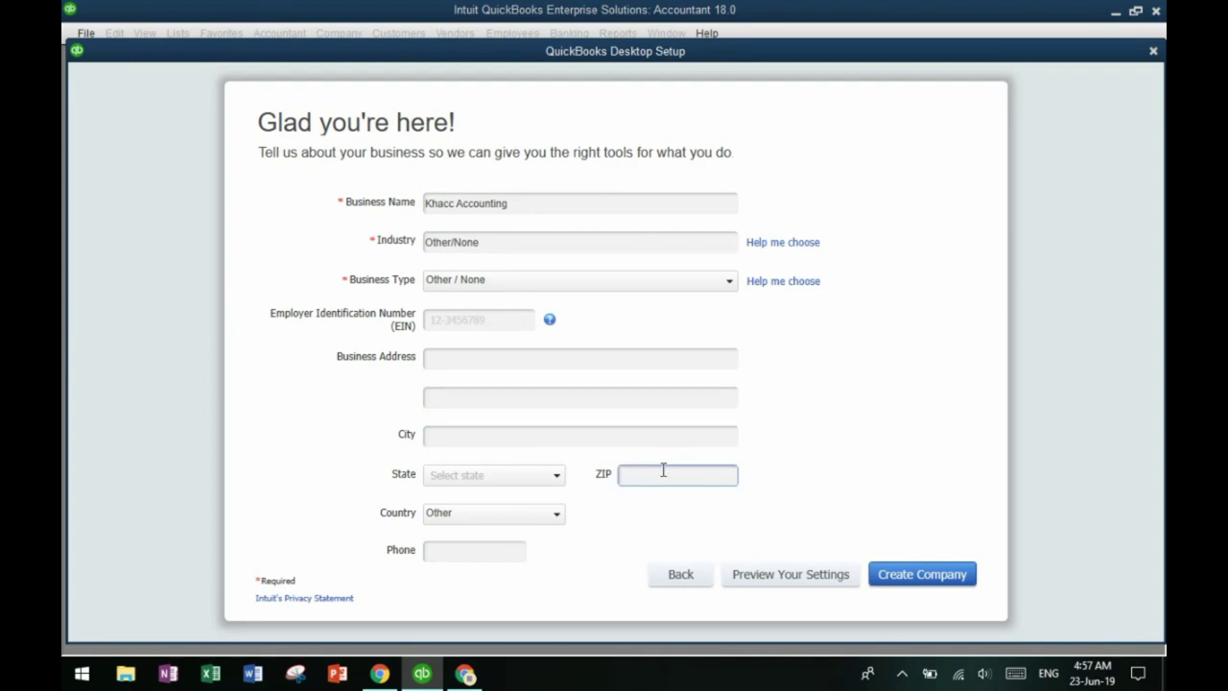
Preview the company settings and, while changing the company file location, create a folder named Khacc Accounting on Local Disk (D:).
click(779, 580)
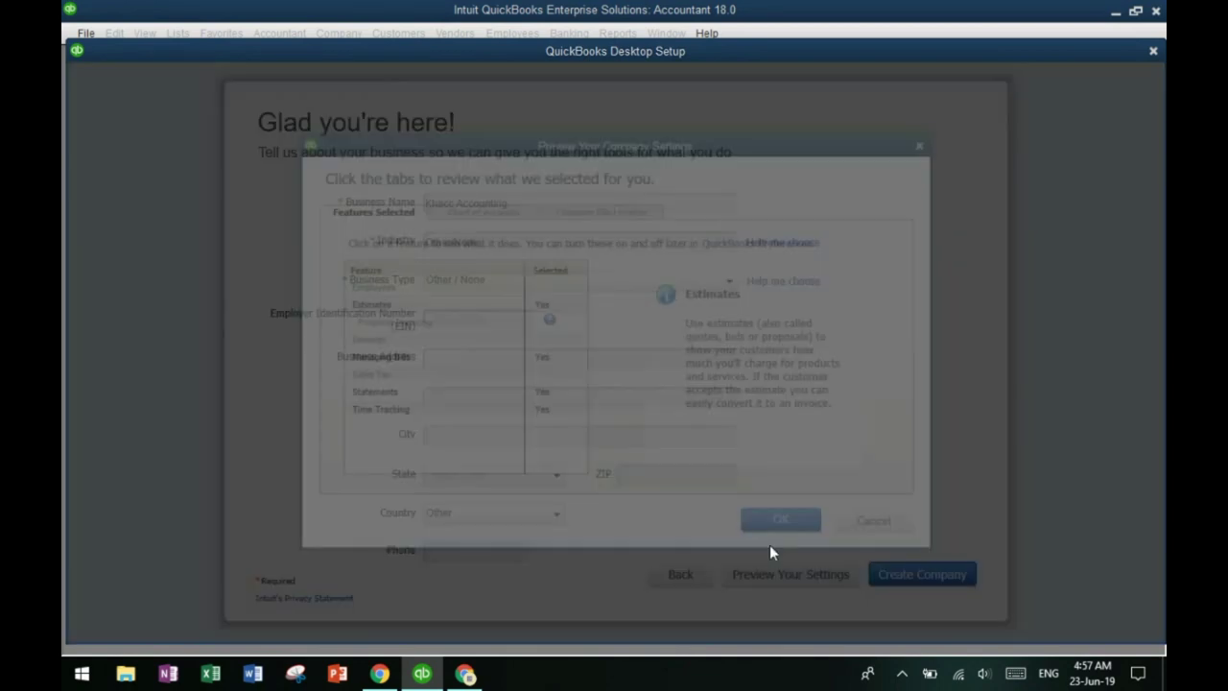
click(597, 207)
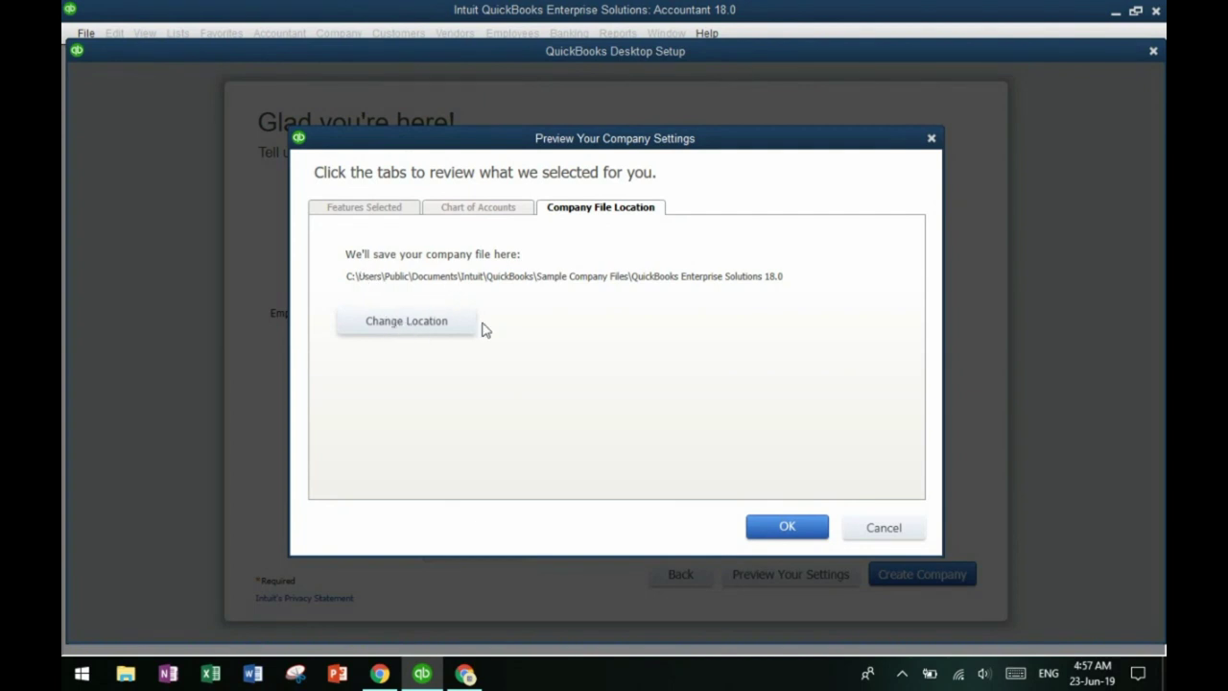
click(419, 321)
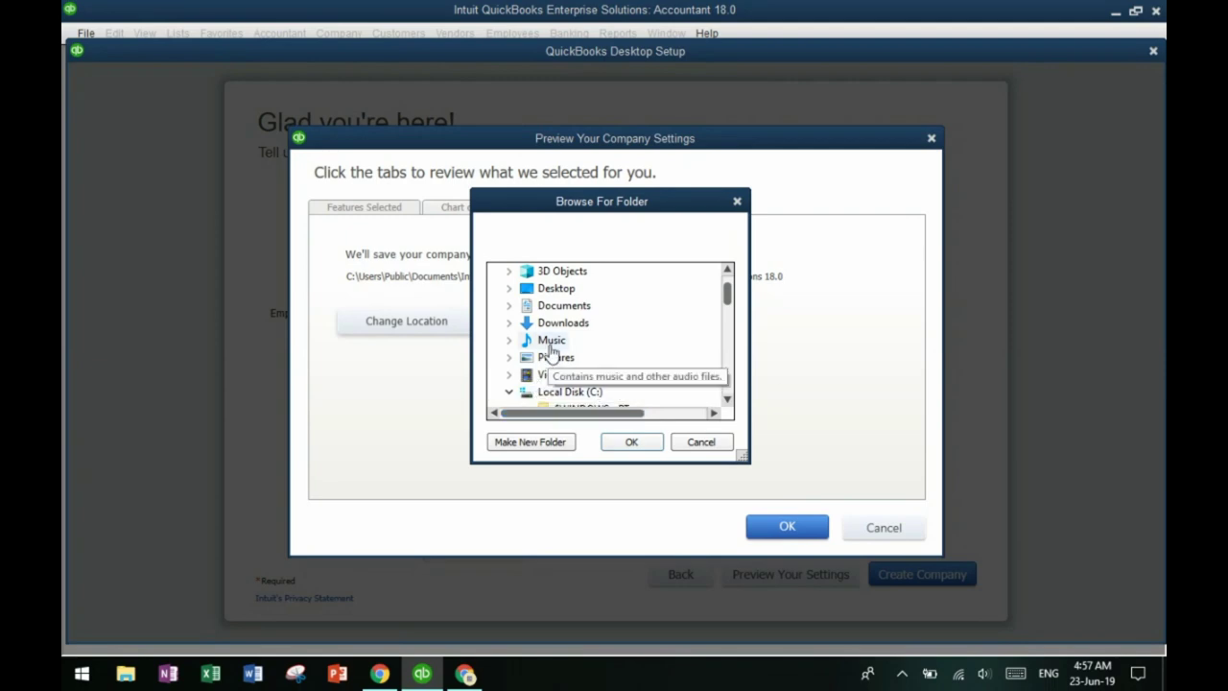
scroll(552, 348, down, 2)
click(510, 288)
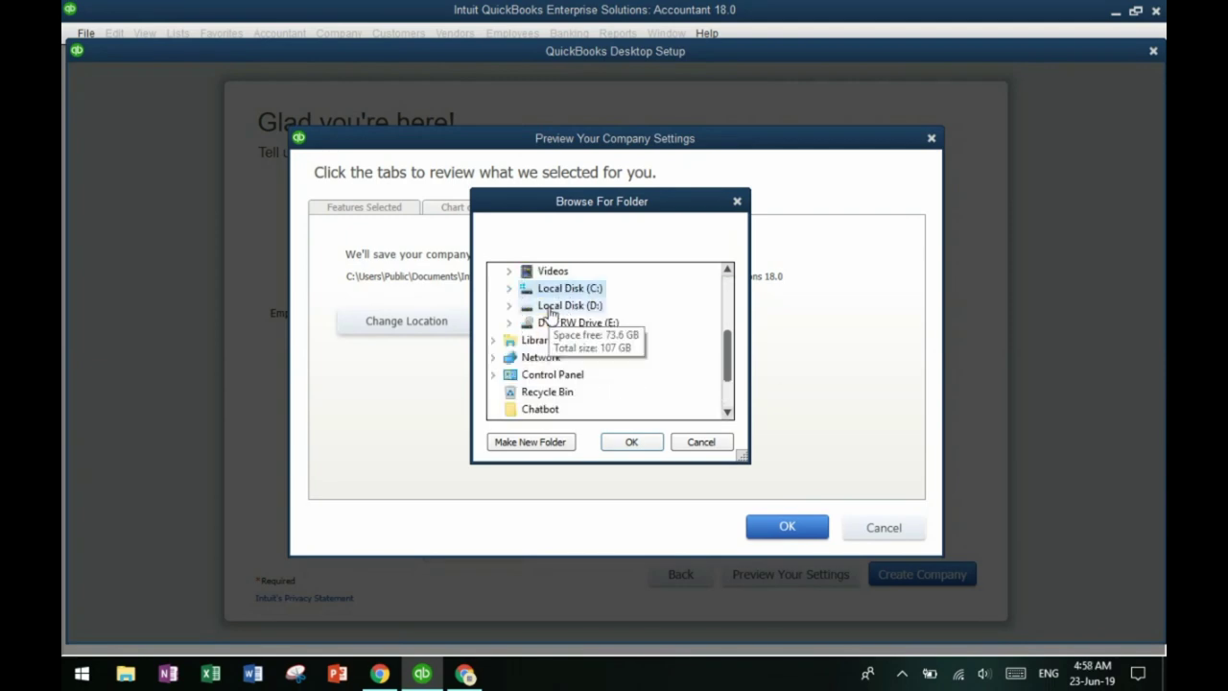
double_click(556, 305)
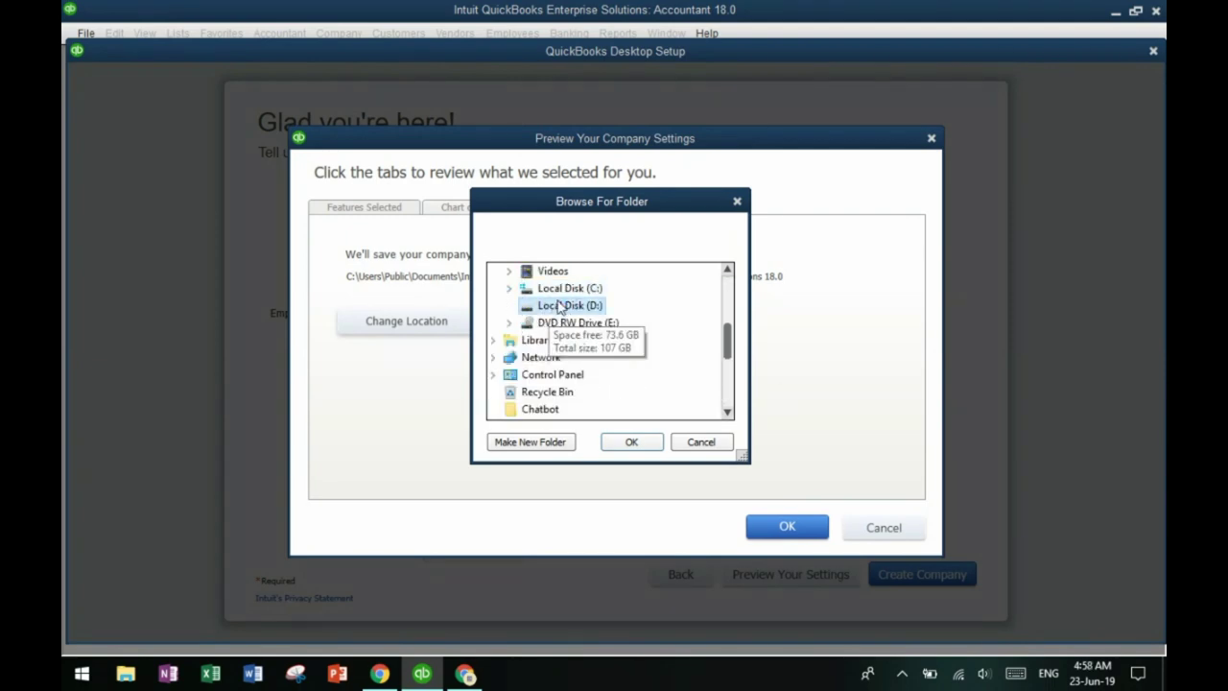
click(554, 442)
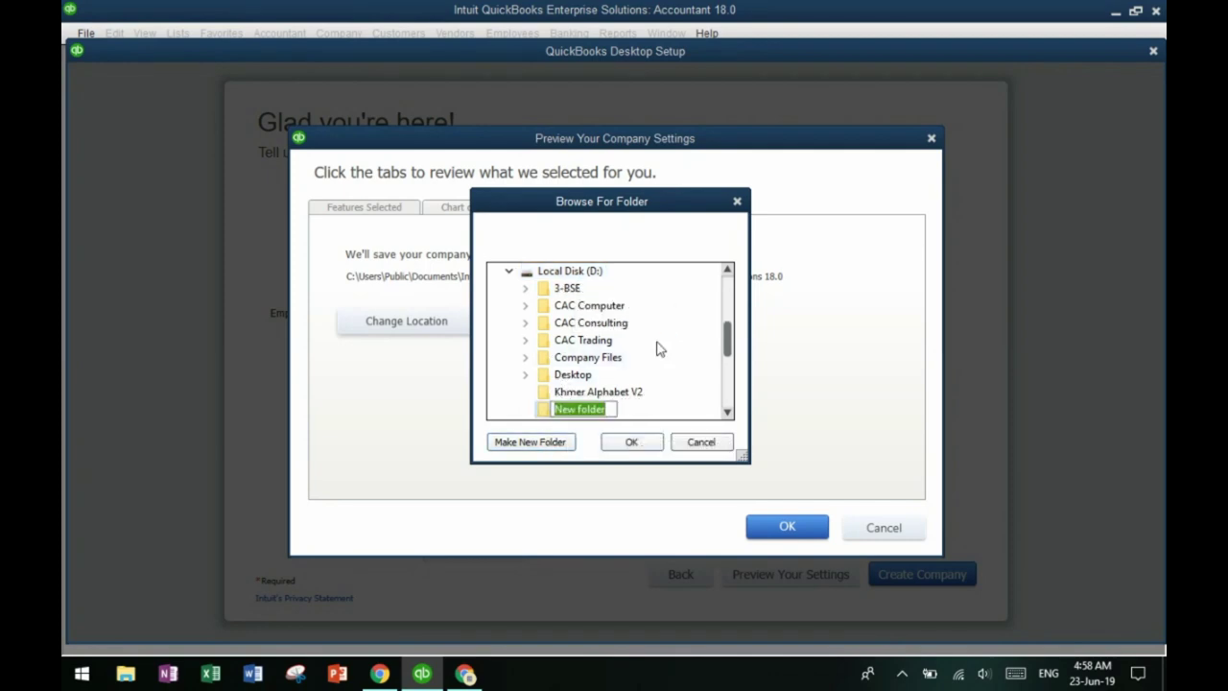
text(M)
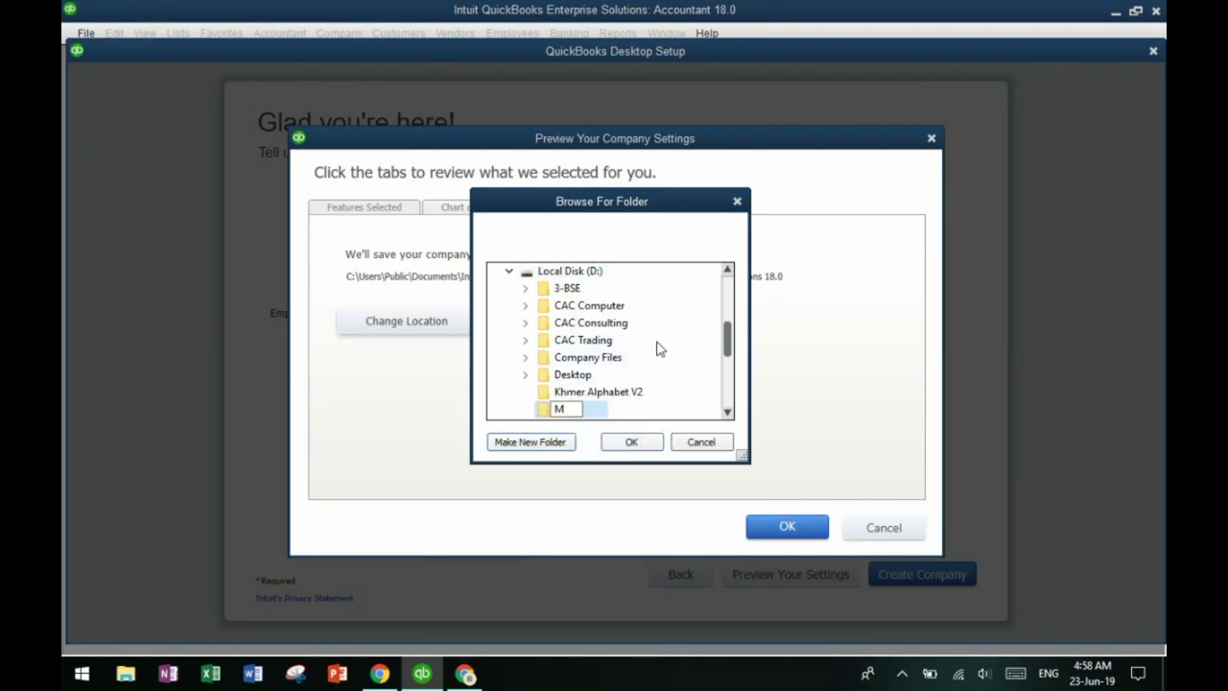
text(hacc Accounting)
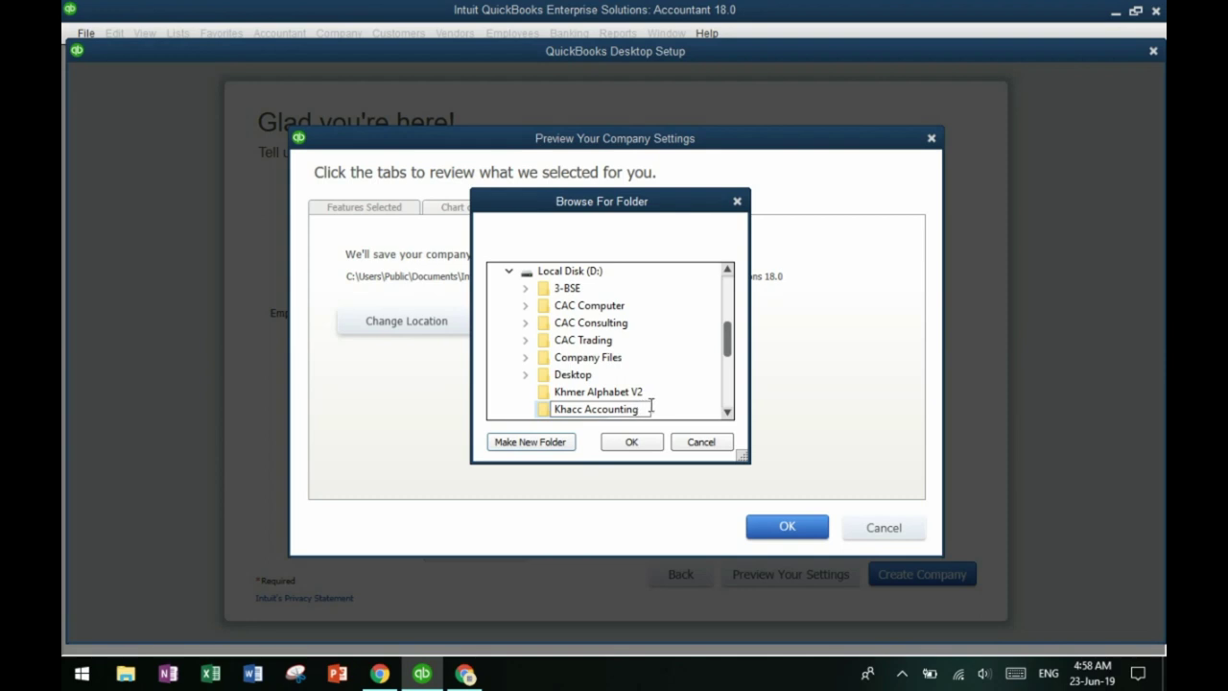
key(Escape)
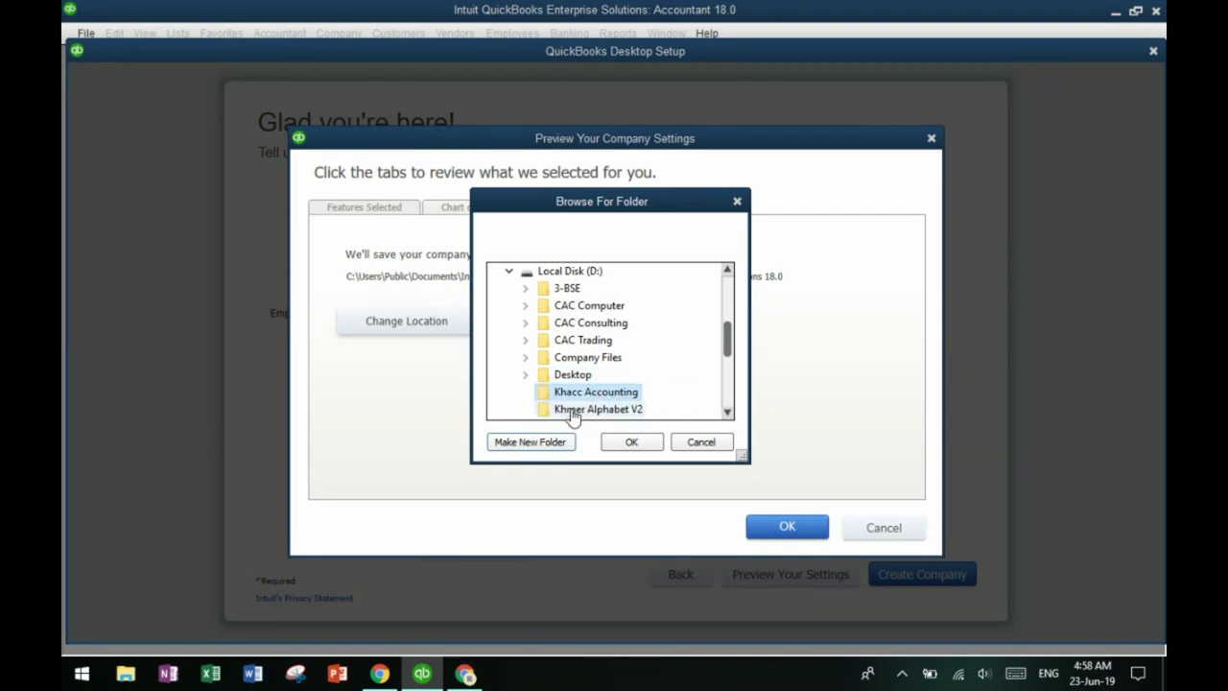
Create a QB subfolder inside Khacc Accounting and accept it as the company file location.
click(538, 447)
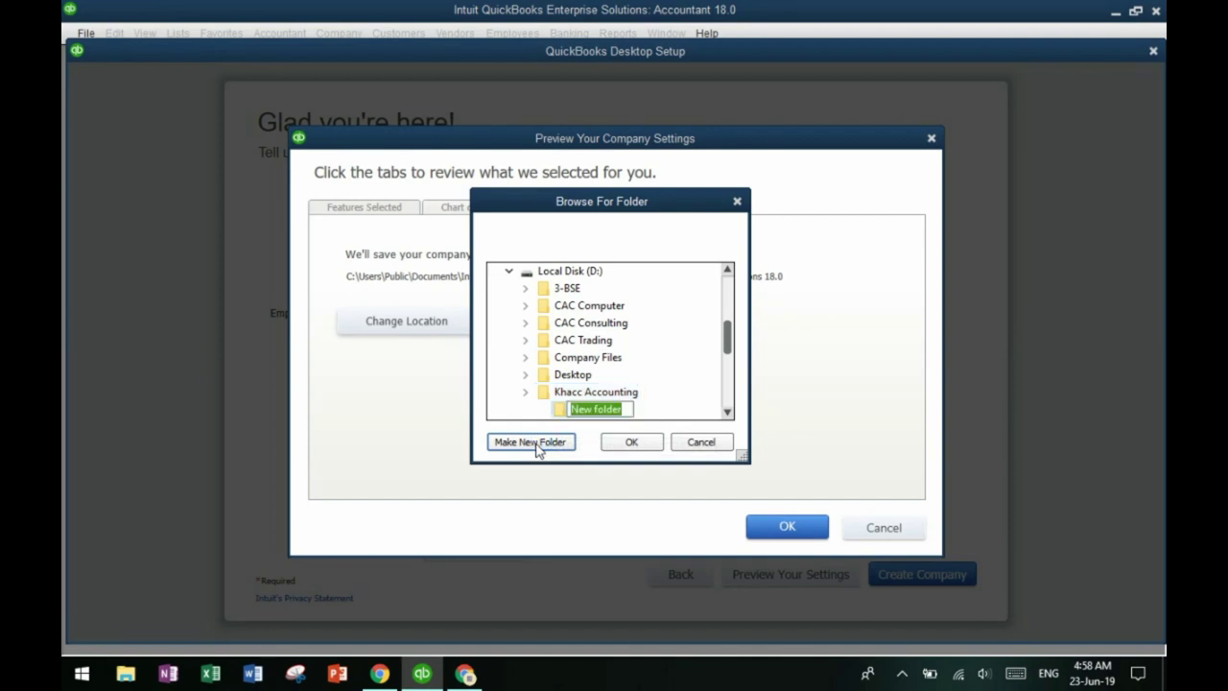
text(Quc)
key(BackSpace)
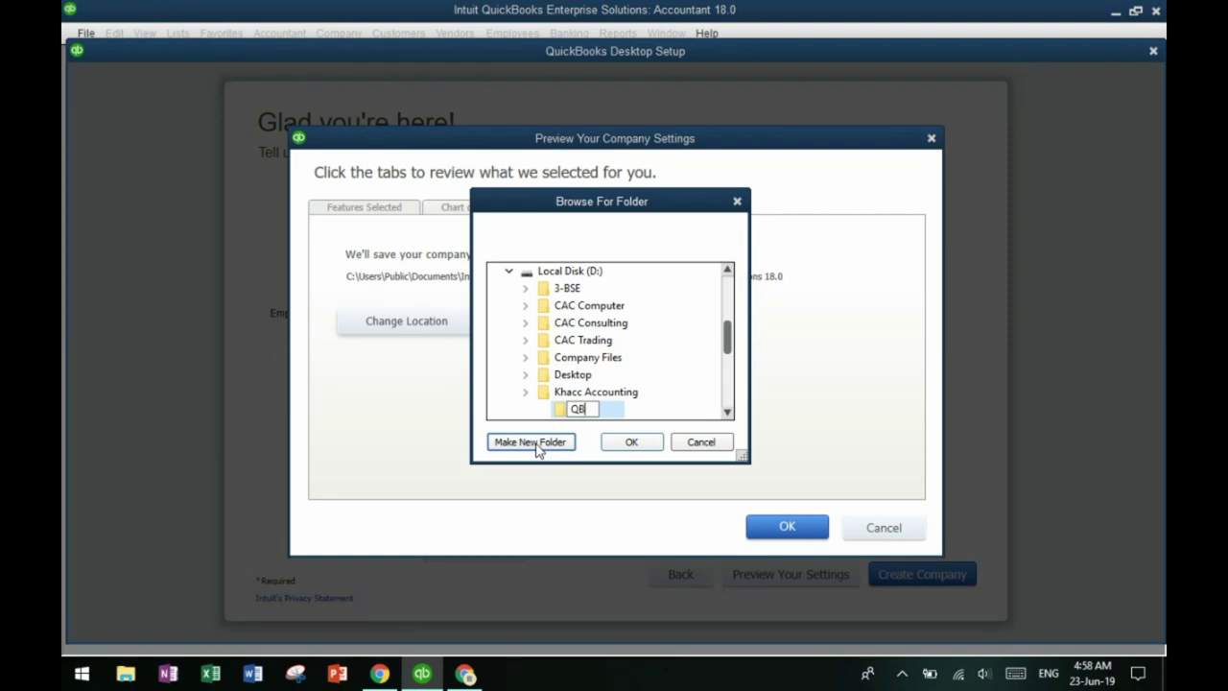
key(Escape)
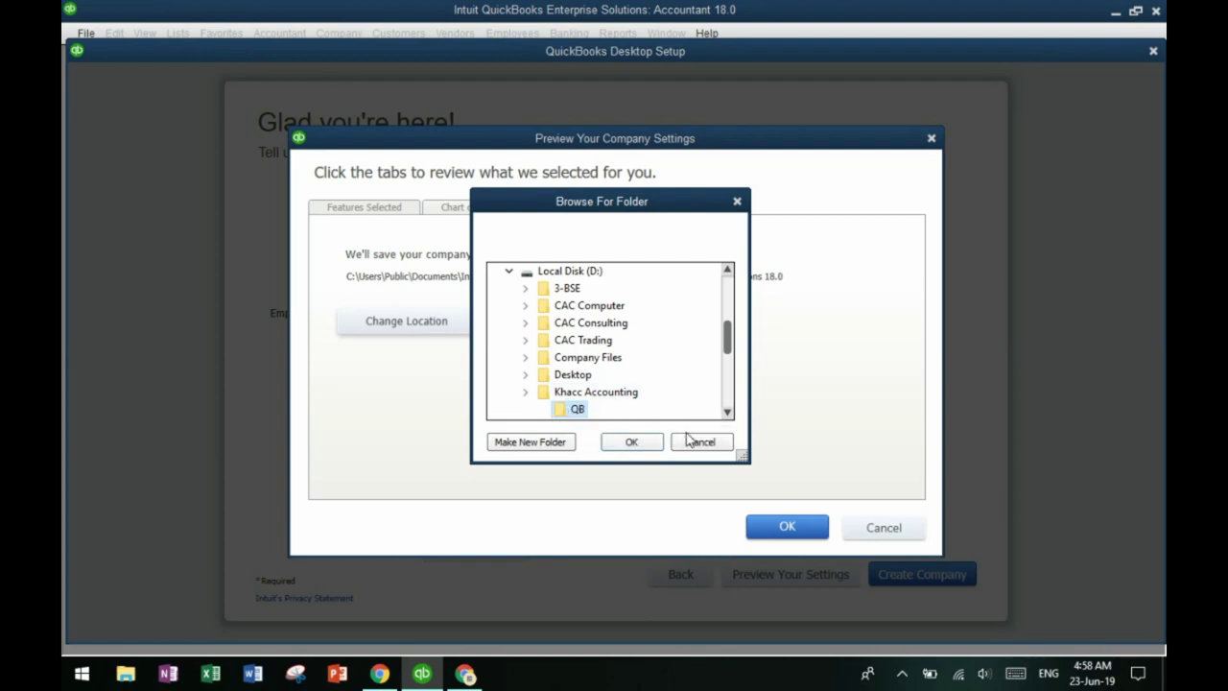
click(645, 447)
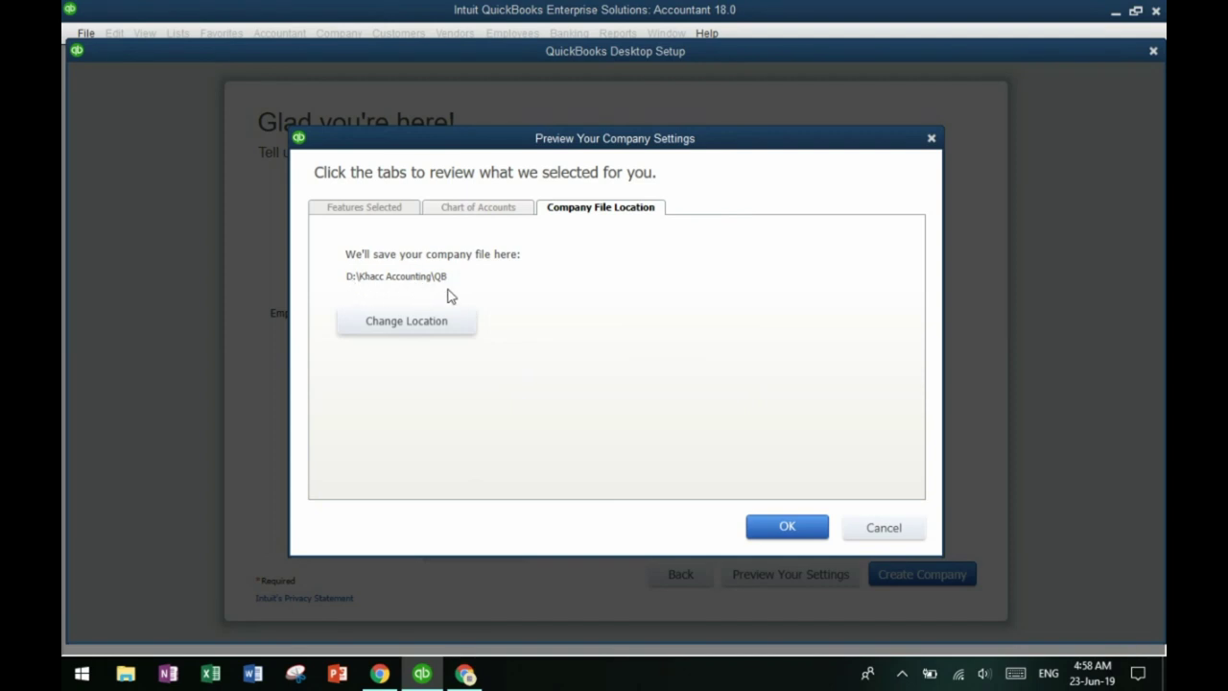
click(787, 530)
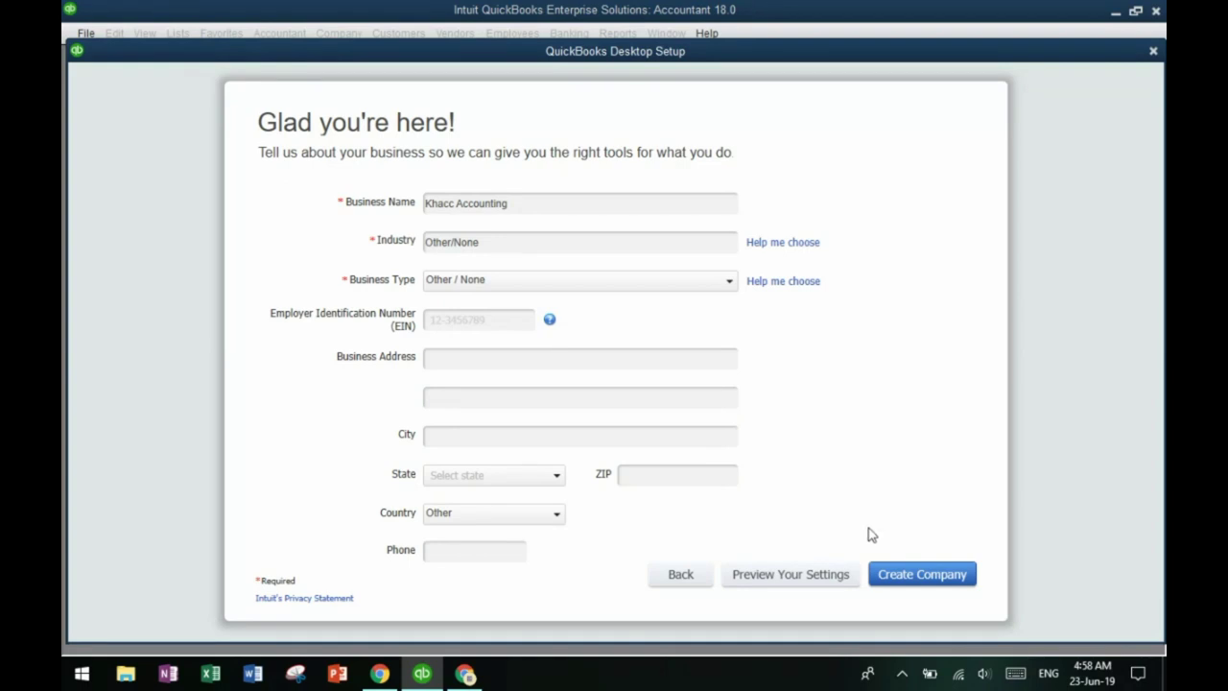
Create the company and start working in it, dismissing the New Feature Tour.
click(941, 575)
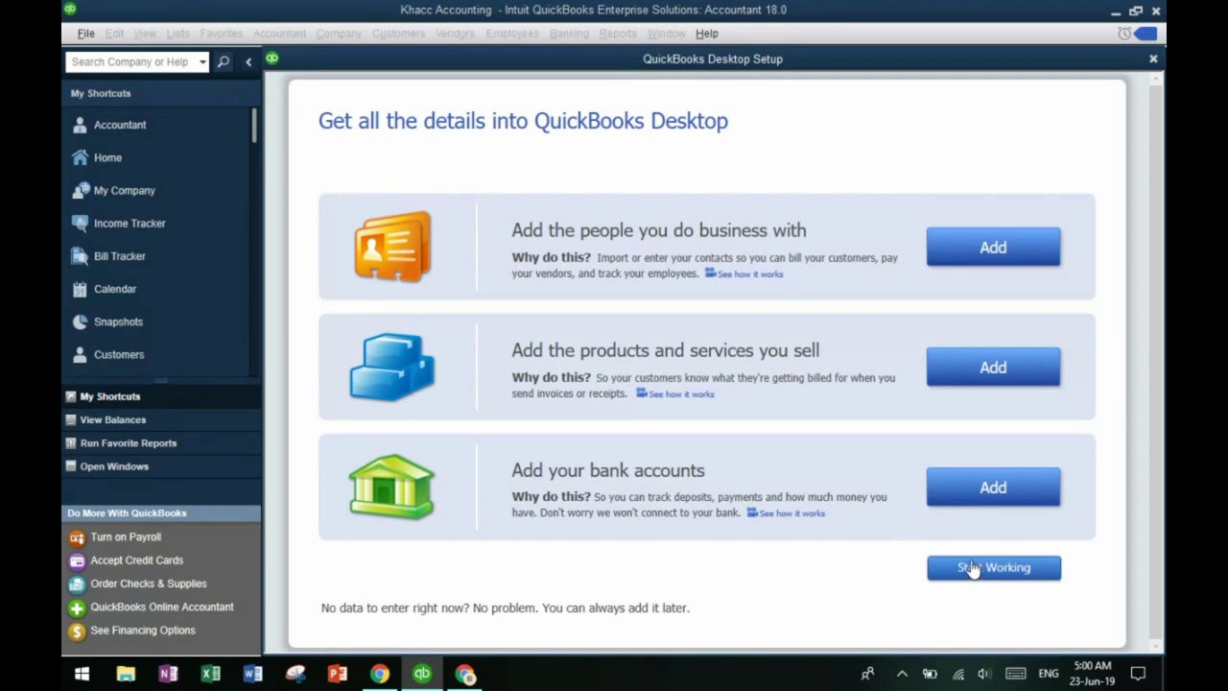
click(1008, 566)
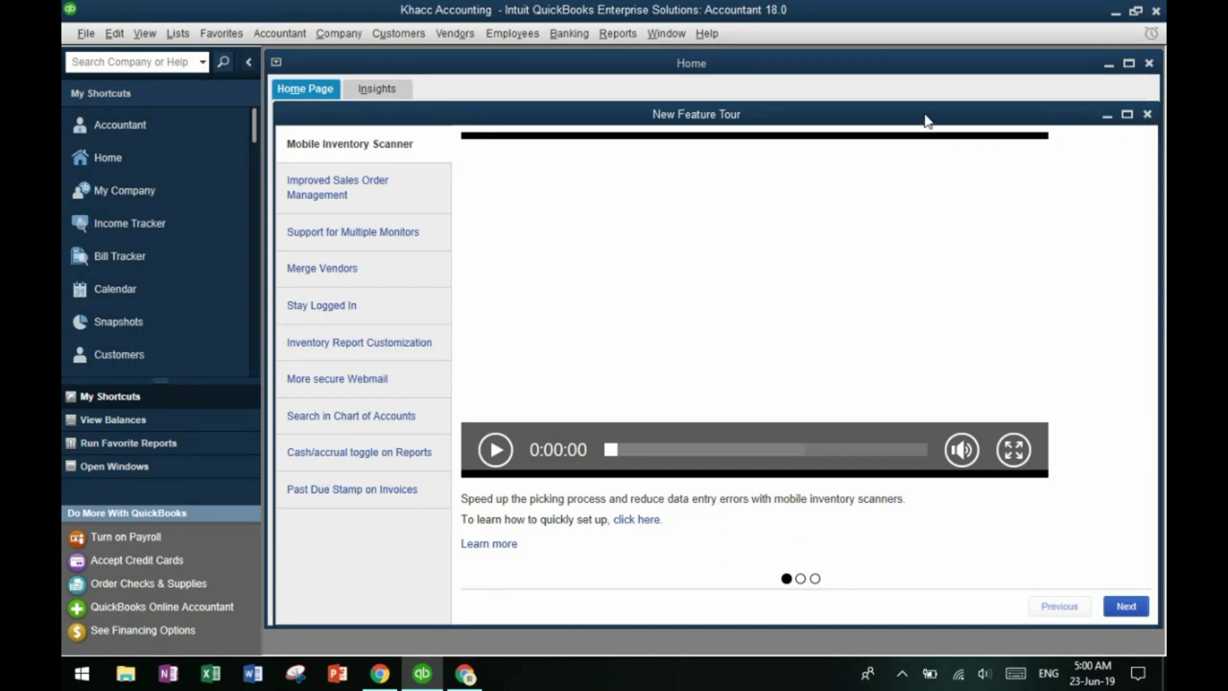
key(Escape)
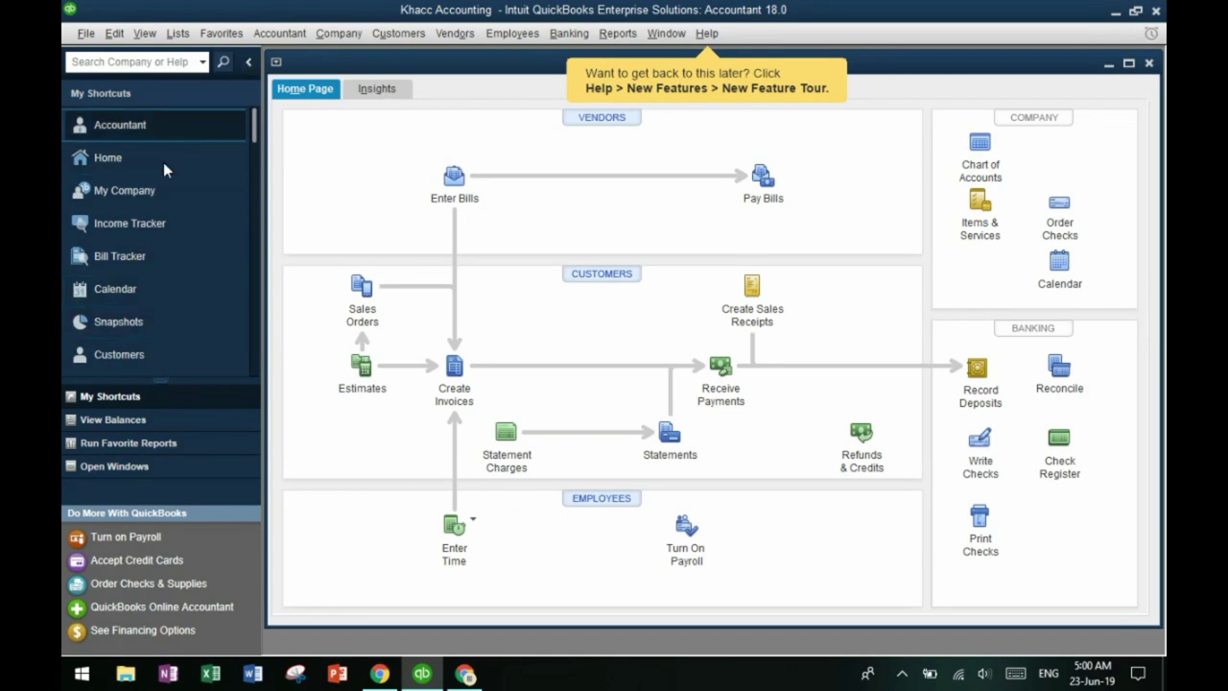
Collapse the My Shortcuts sidebar and maximize the Home window.
click(249, 67)
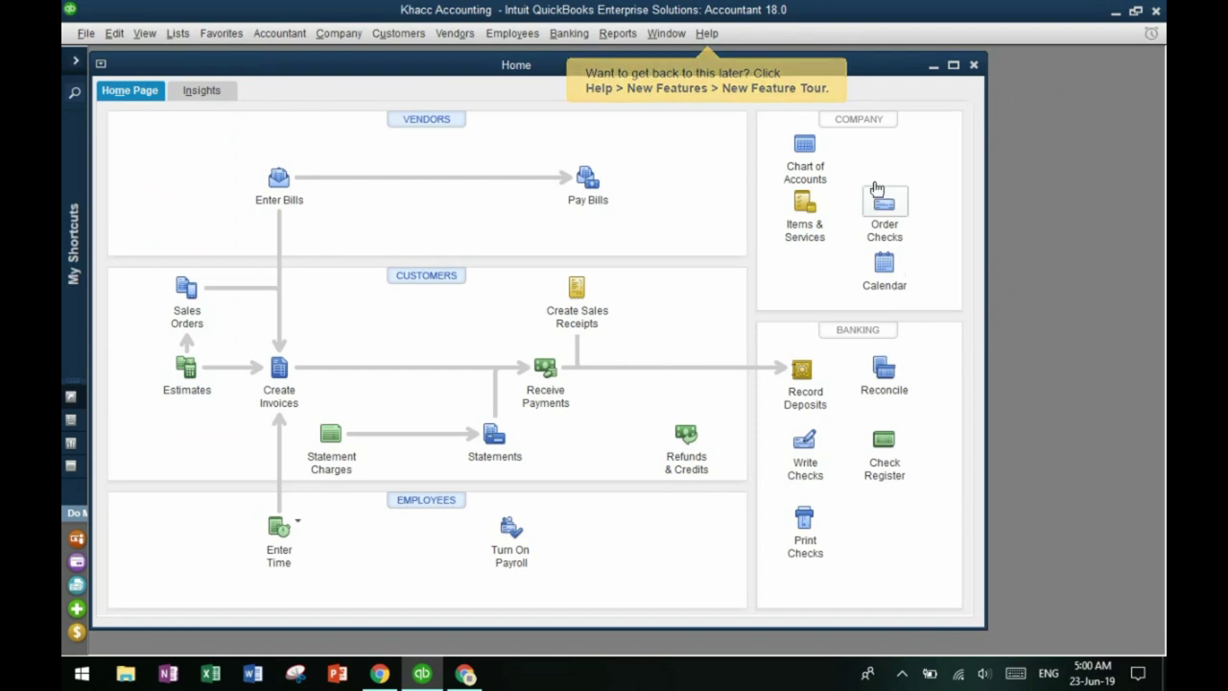
click(954, 66)
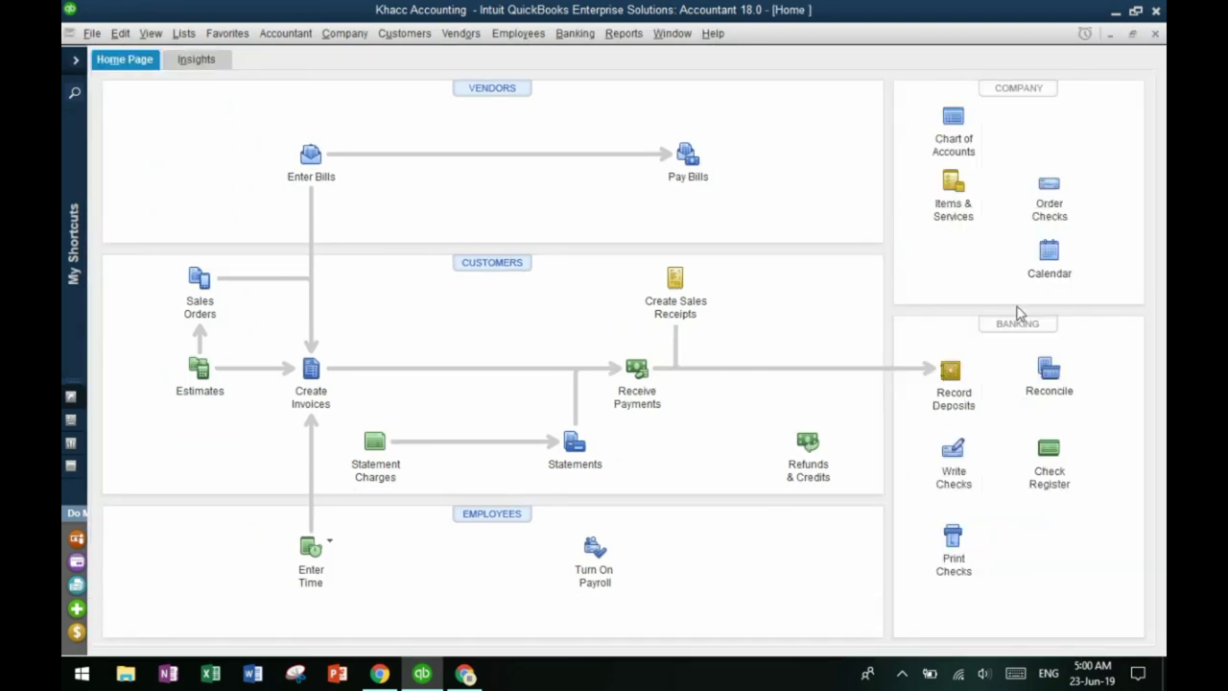